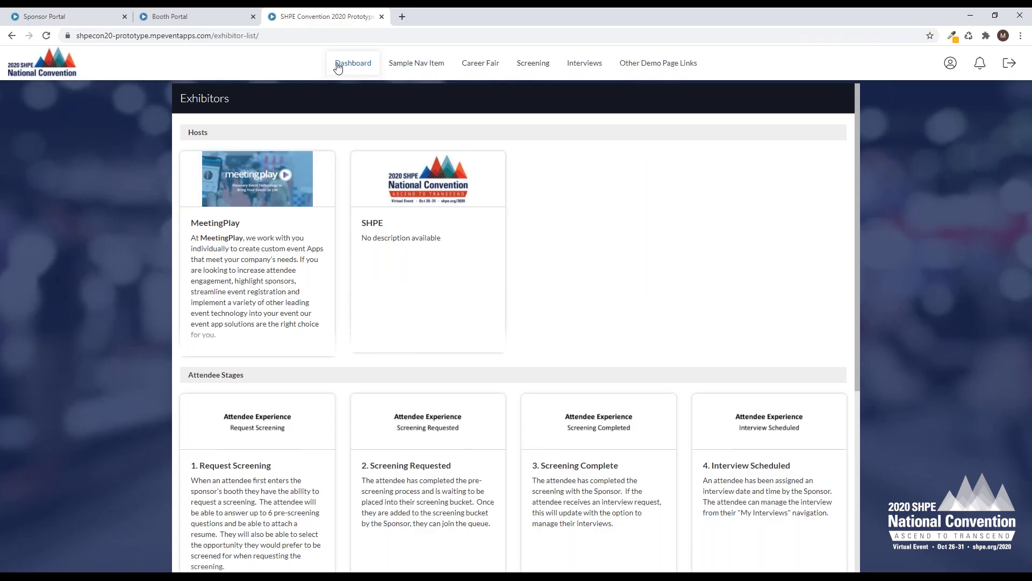
Load the SHPE Convention 2020 dashboard with the 'Join Leading Hispanics in STEM!' video.
{"action": "left_click", "coordinate": [340, 63]}
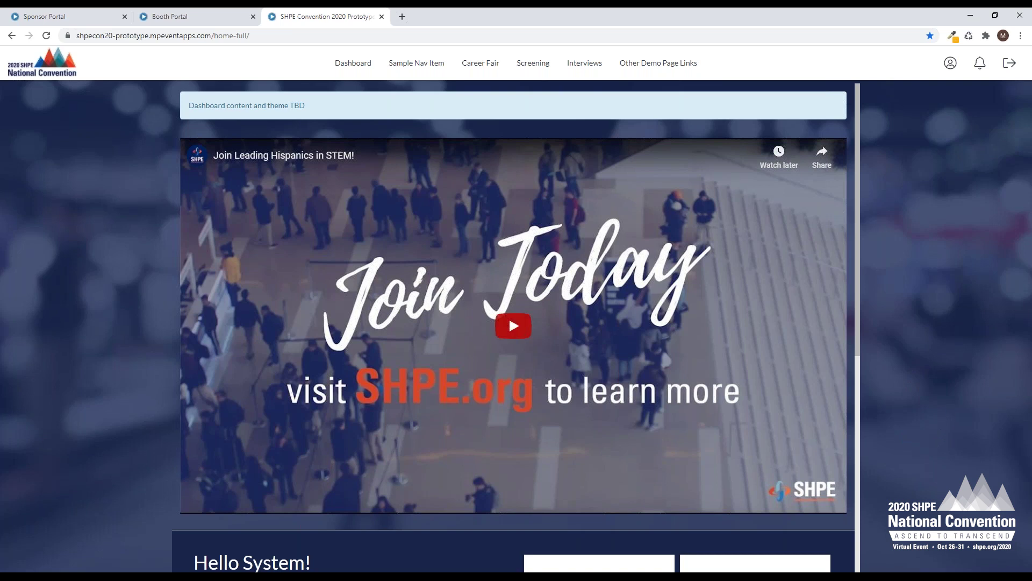
Go to the Career Fair exhibitor list and open the '1. Request Screening' booth.
{"action": "left_click", "coordinate": [480, 63]}
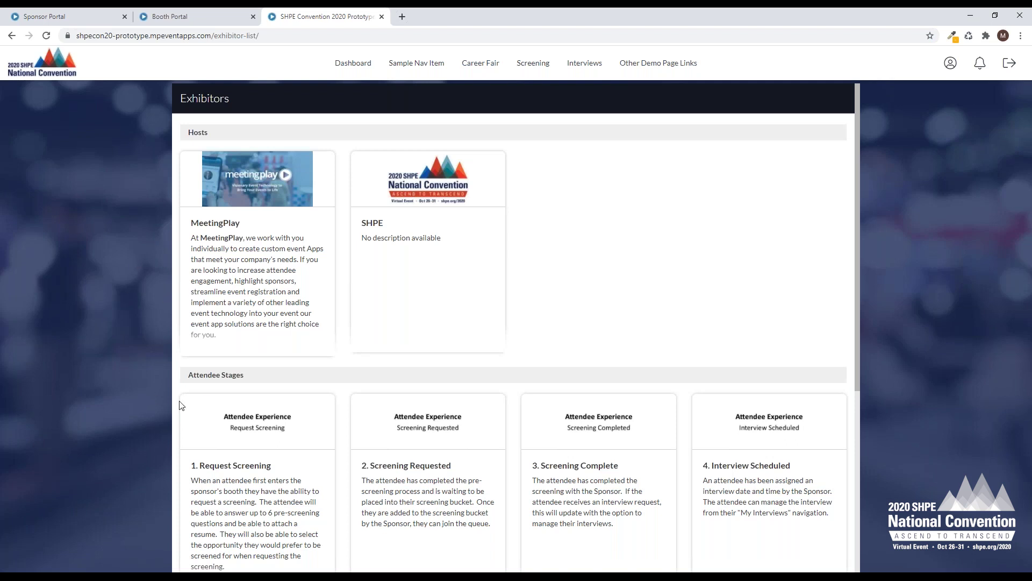
{"action": "left_click", "coordinate": [259, 492]}
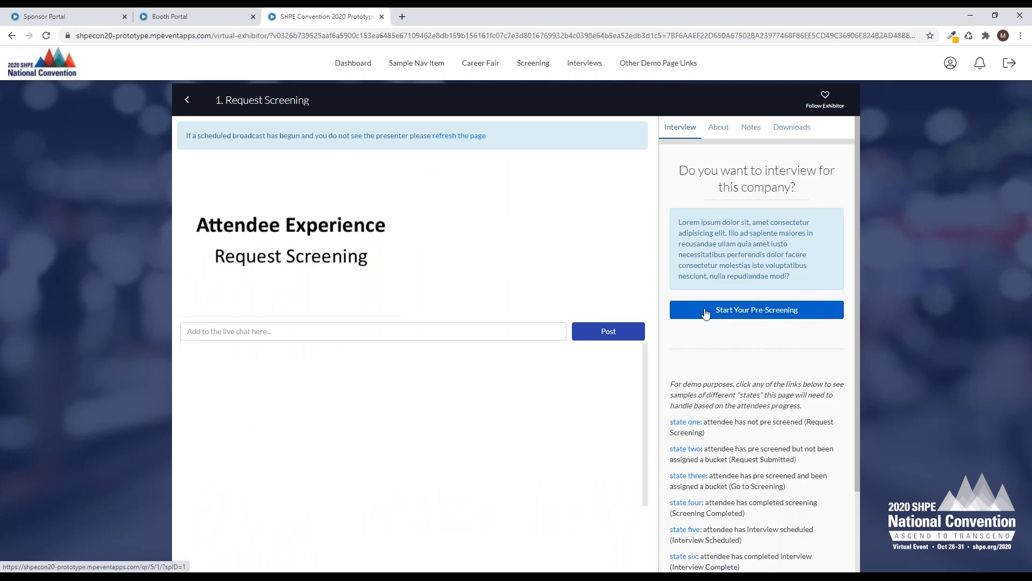
Start the pre-screening and answer Masters, Combination of Both, and People Management.
{"action": "left_click", "coordinate": [803, 317]}
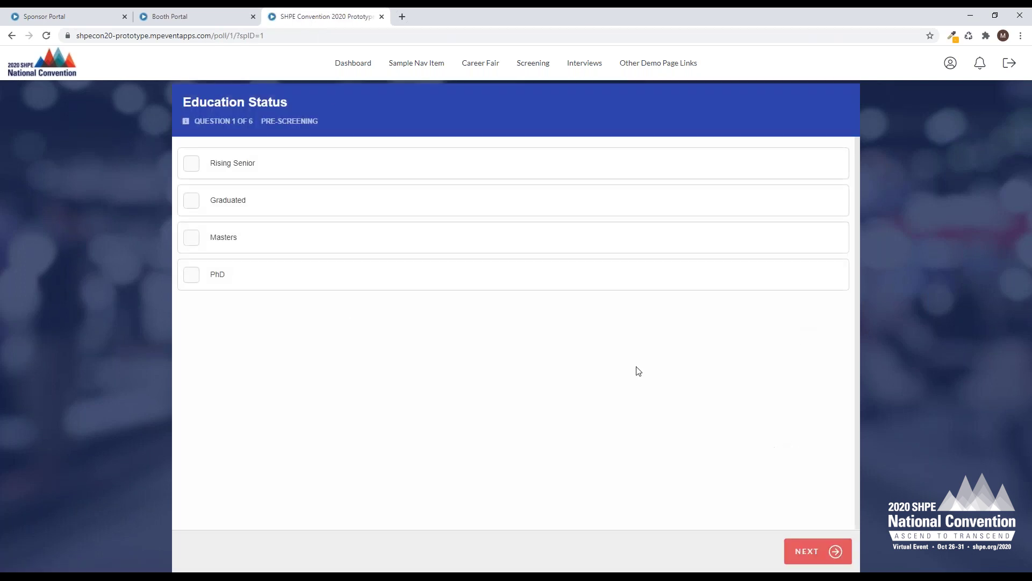
{"action": "left_click", "coordinate": [225, 244]}
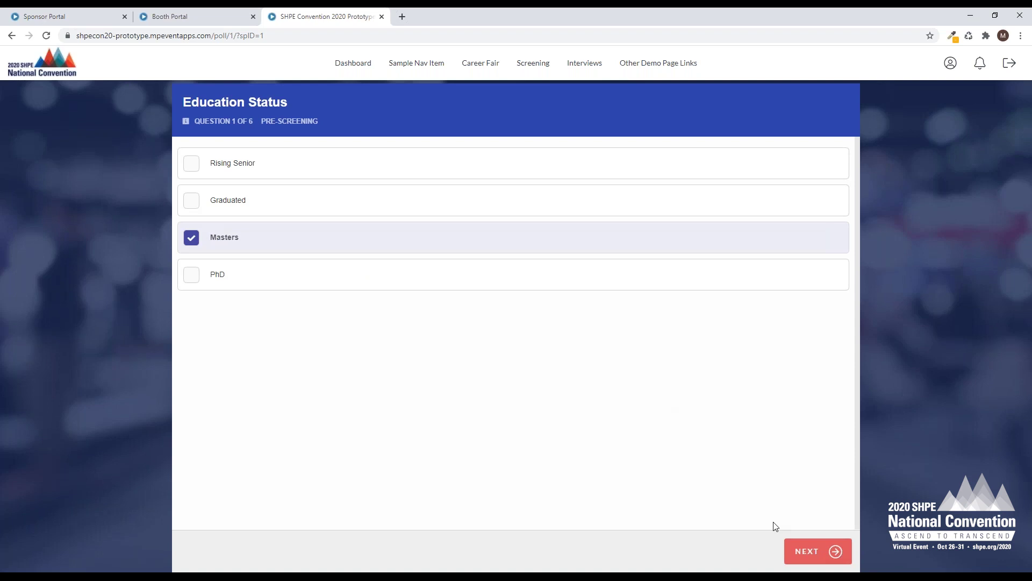
{"action": "left_click", "coordinate": [804, 549]}
{"action": "left_click", "coordinate": [245, 238]}
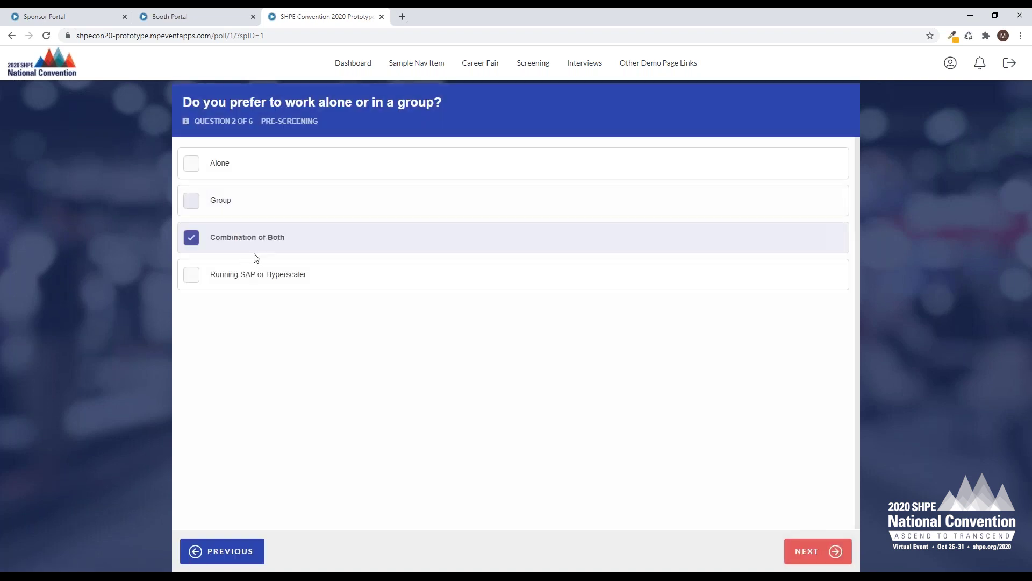
{"action": "left_click", "coordinate": [827, 556]}
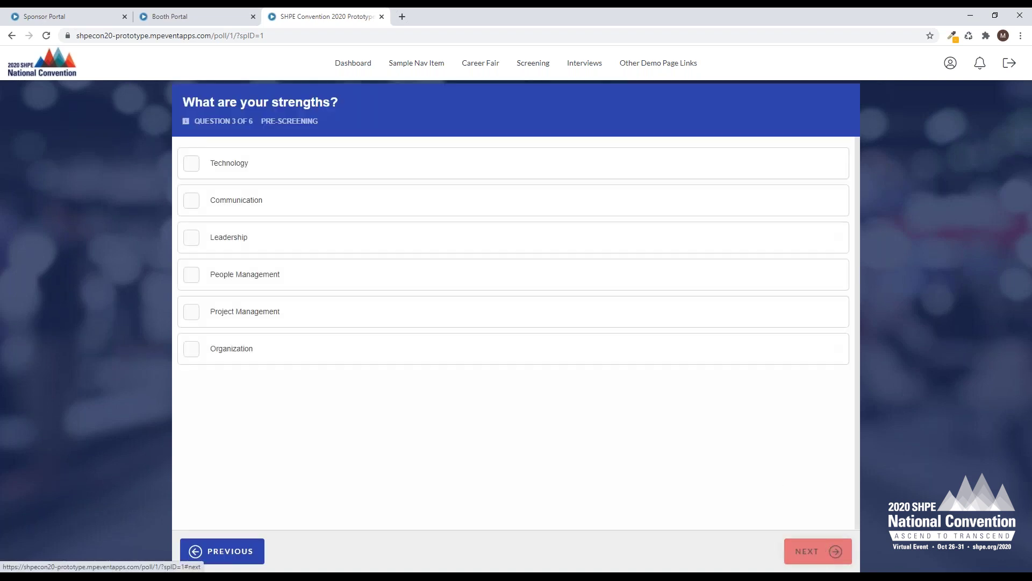
{"action": "left_click", "coordinate": [306, 237]}
{"action": "left_click", "coordinate": [314, 271]}
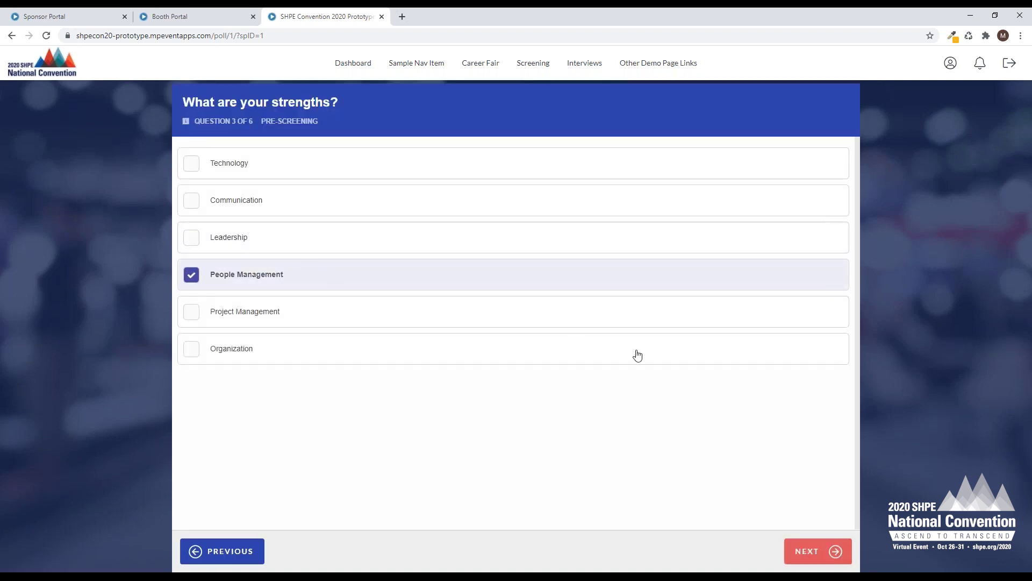
{"action": "left_click", "coordinate": [820, 559]}
Answer Technology, No to relocating, and 'Hiking!' for spare time, then finish the survey.
{"action": "left_click", "coordinate": [316, 172]}
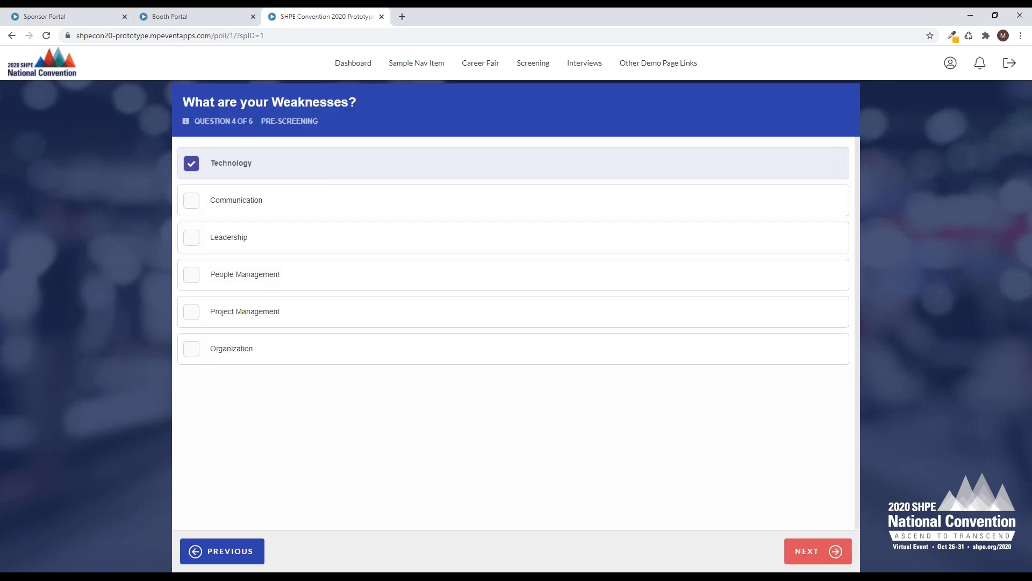
{"action": "left_click", "coordinate": [827, 556]}
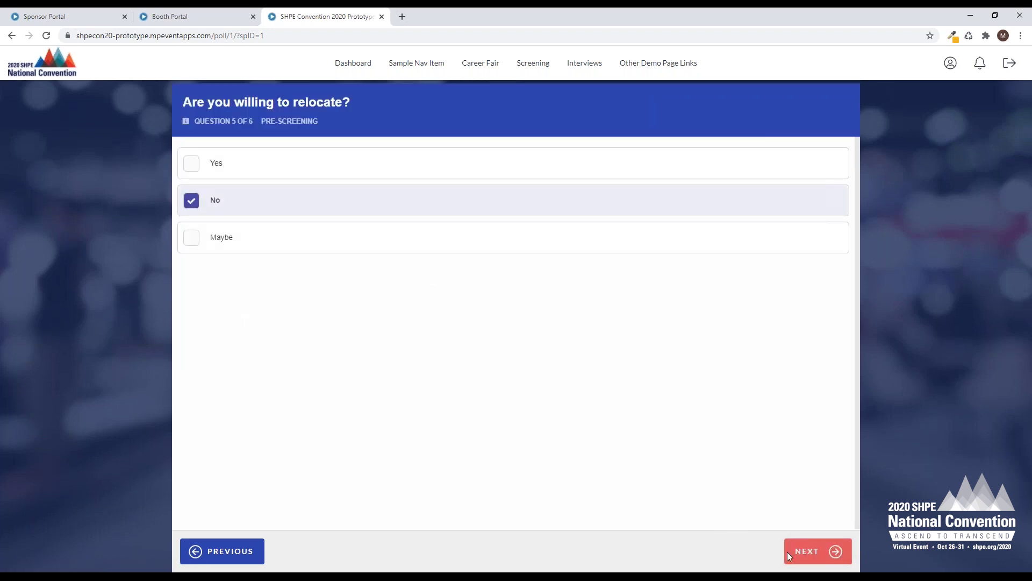
{"action": "left_click", "coordinate": [791, 551]}
{"action": "left_click", "coordinate": [329, 186]}
{"action": "type", "text": "Hiking!"}
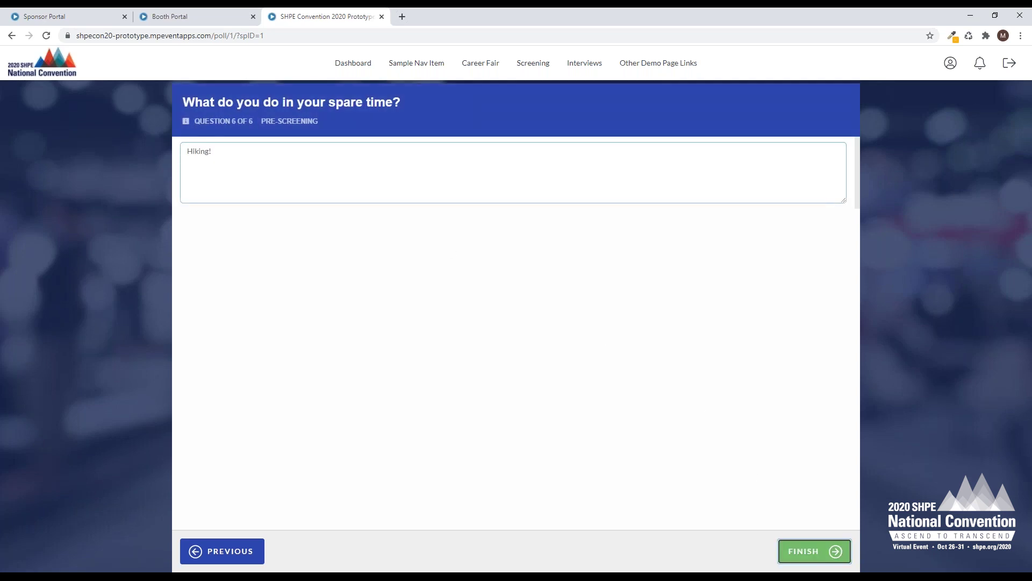
{"action": "left_click", "coordinate": [809, 551]}
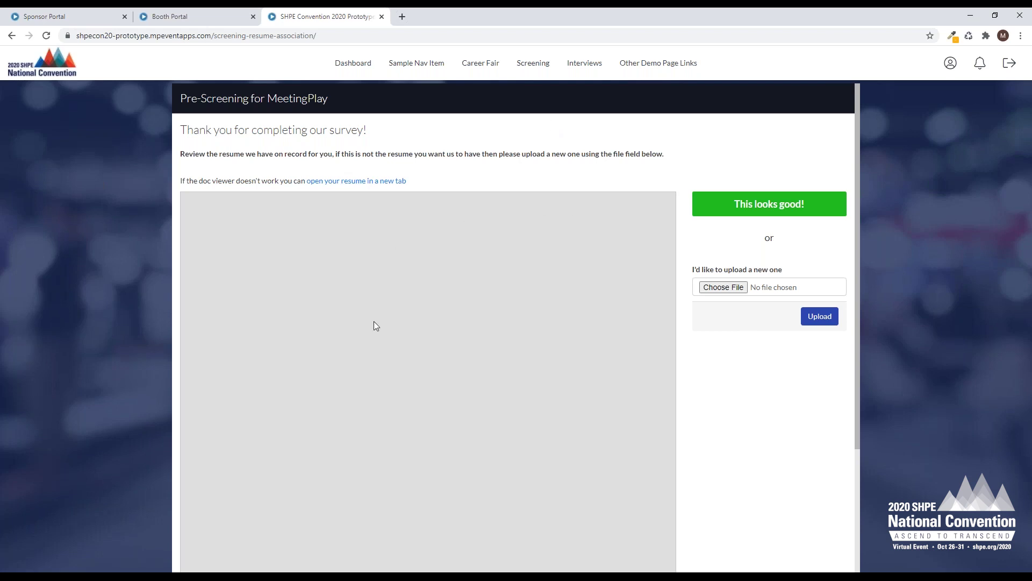
Confirm the resume on record with 'This looks good!' to reach Role Selection.
{"action": "left_click", "coordinate": [786, 211]}
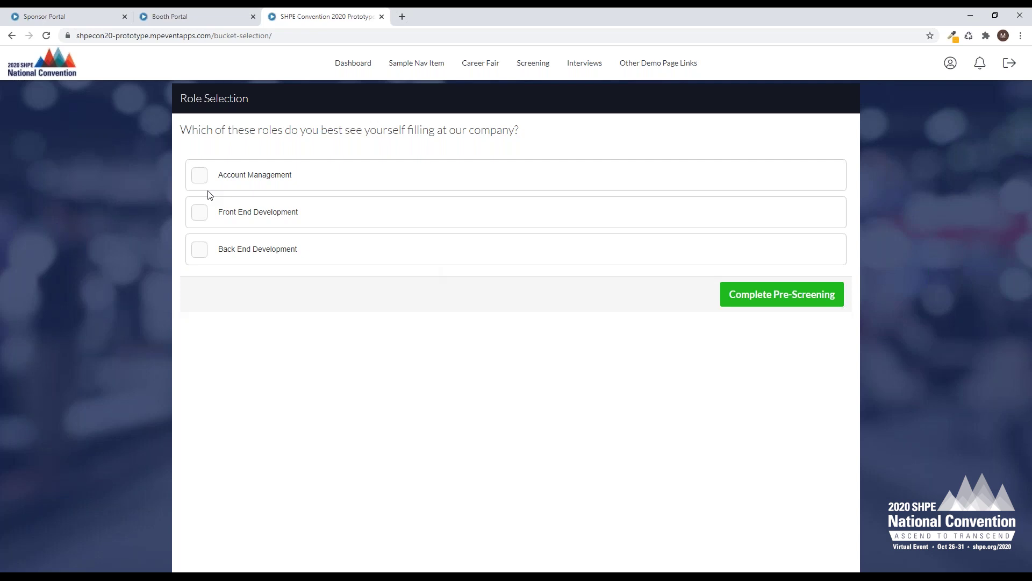
Select Account Management as the preferred role and complete the pre-screening.
{"action": "left_click", "coordinate": [260, 179]}
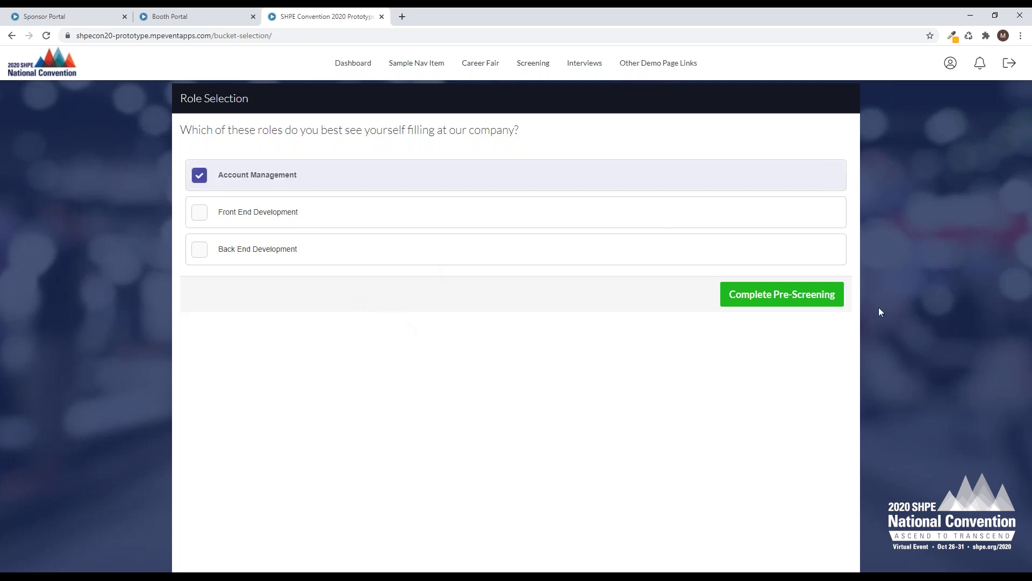
{"action": "left_click", "coordinate": [774, 303]}
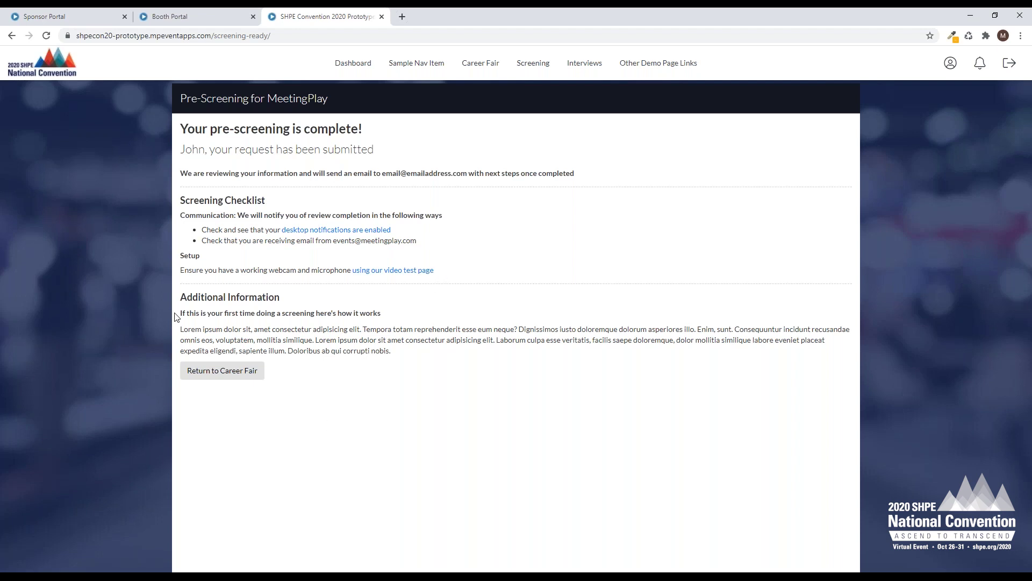
Return to the career fair, view the '2. Screening Requested' booth, then go back to Exhibitors.
{"action": "left_click", "coordinate": [223, 380]}
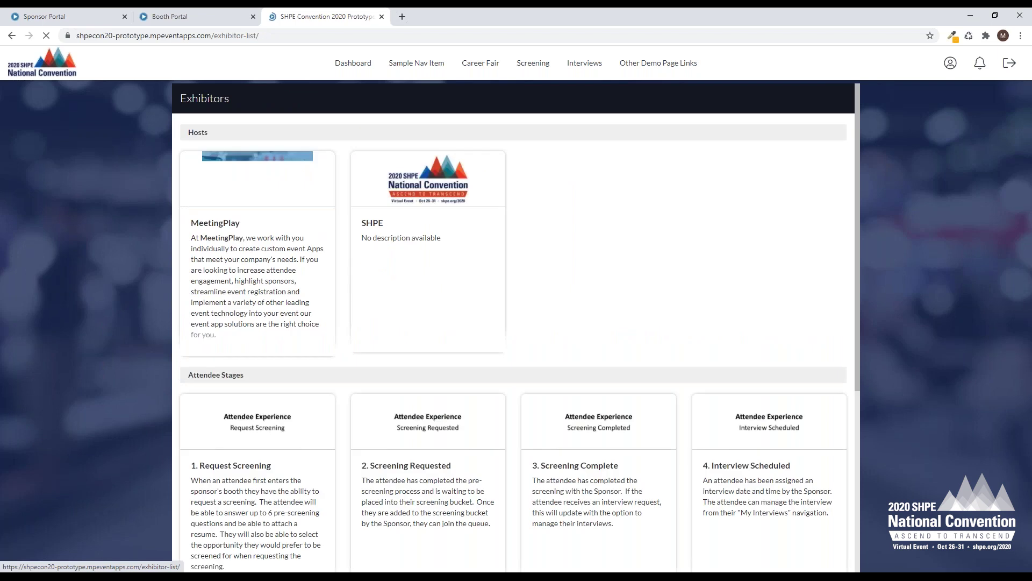
{"action": "scroll", "coordinate": [655, 379], "scroll_direction": "down", "scroll_amount": 2}
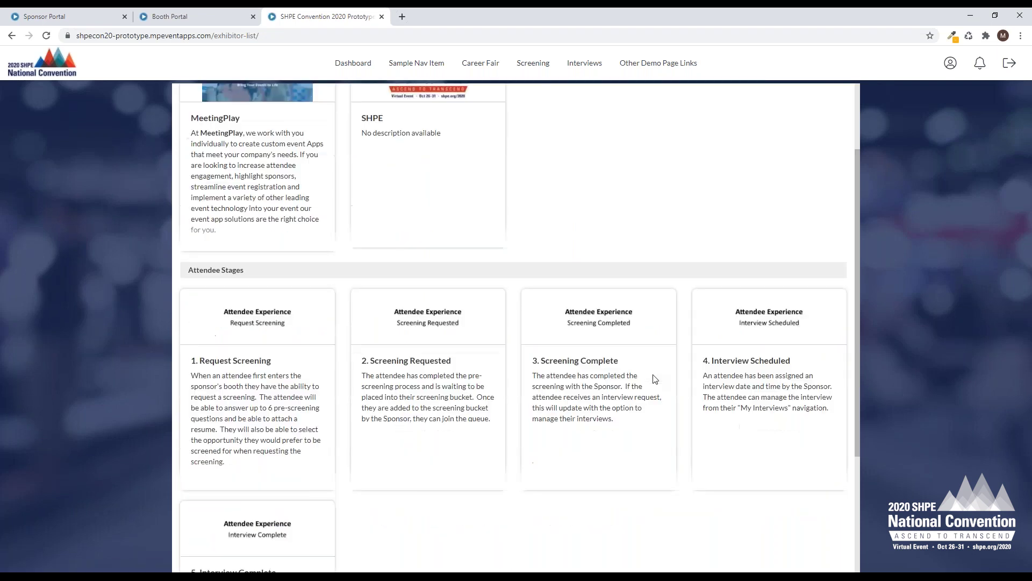
{"action": "scroll", "coordinate": [655, 379], "scroll_direction": "down", "scroll_amount": 1}
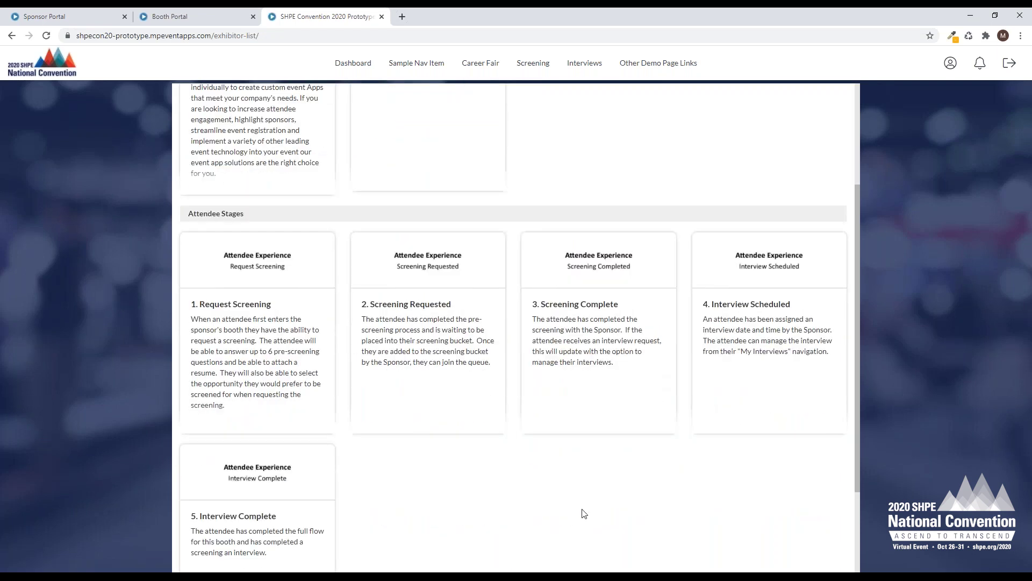
{"action": "left_click", "coordinate": [400, 273]}
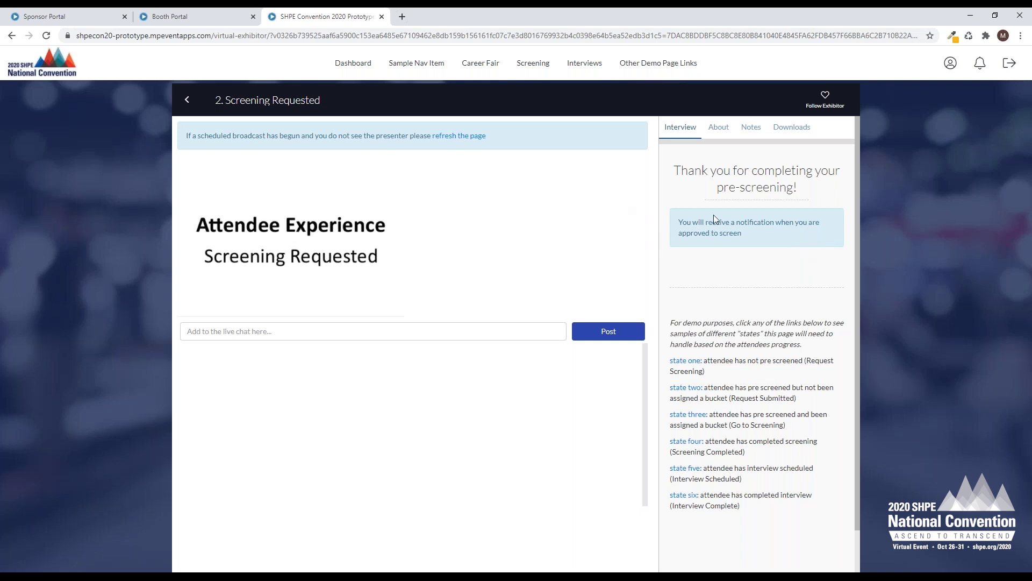
{"action": "left_click", "coordinate": [186, 102]}
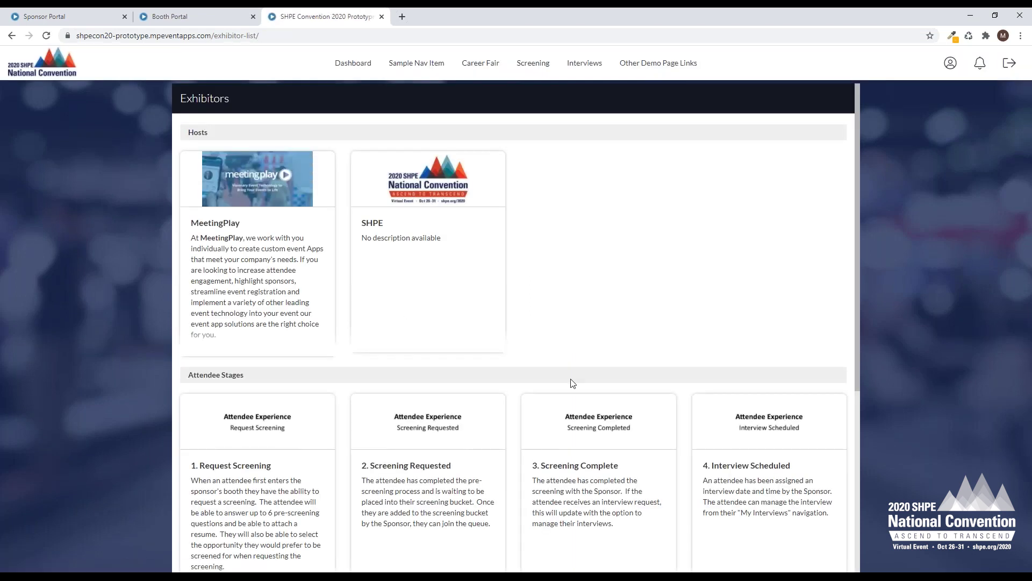
Browse the Attendee Stages booths and open the one announcing 'Your screening is ready!'.
{"action": "scroll", "coordinate": [568, 382], "scroll_direction": "down", "scroll_amount": 2}
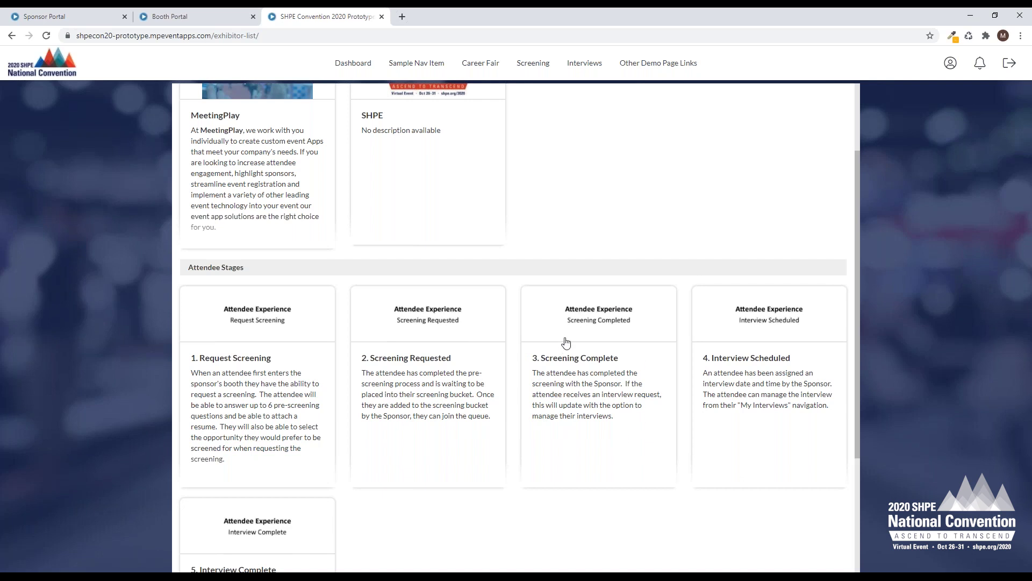
{"action": "scroll", "coordinate": [573, 387], "scroll_direction": "down", "scroll_amount": 1}
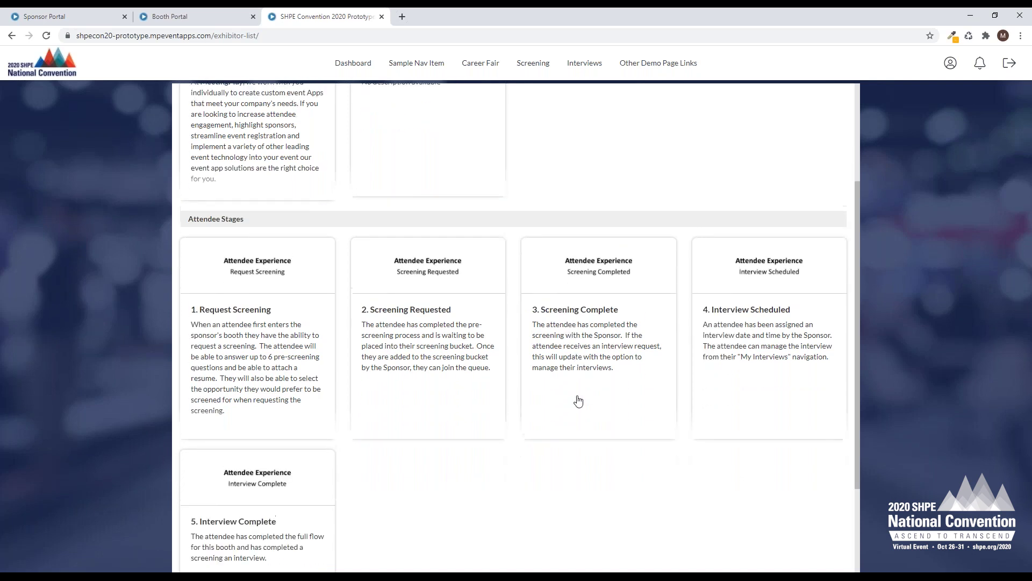
{"action": "scroll", "coordinate": [578, 400], "scroll_direction": "up", "scroll_amount": 1}
{"action": "left_click", "coordinate": [591, 400]}
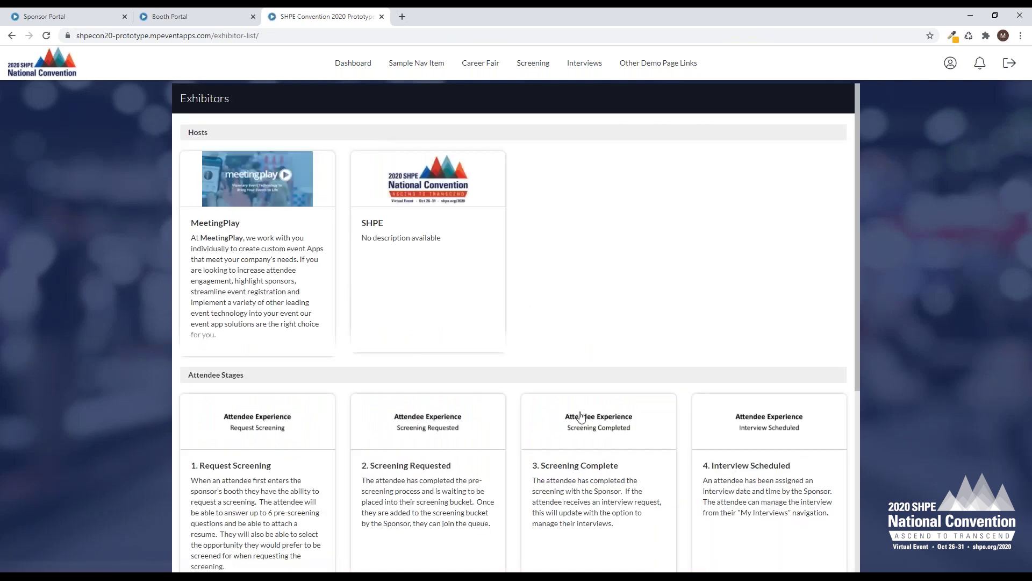
{"action": "scroll", "coordinate": [578, 423], "scroll_direction": "up", "scroll_amount": 2}
{"action": "left_click", "coordinate": [572, 419]}
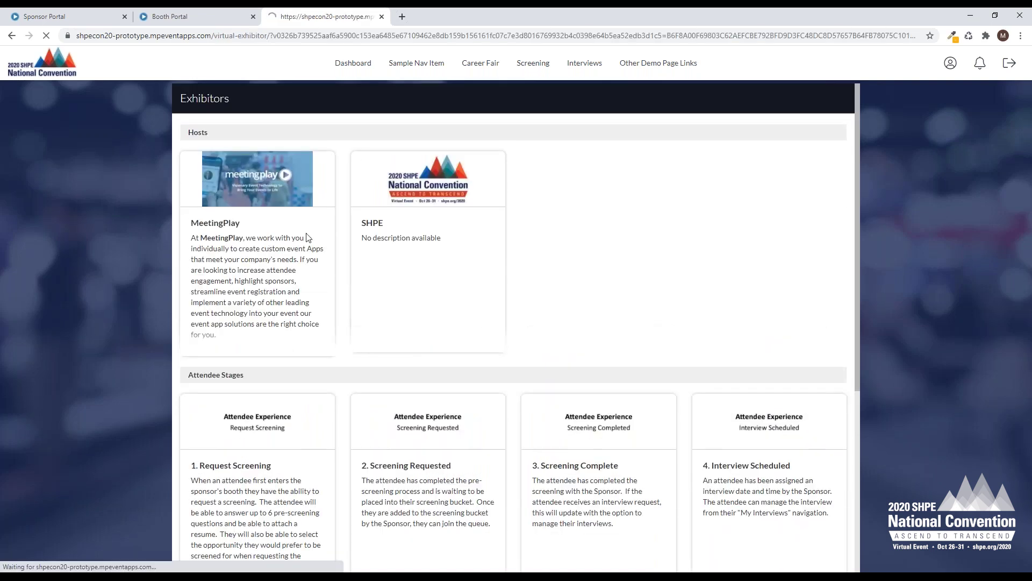
{"action": "left_click", "coordinate": [185, 100]}
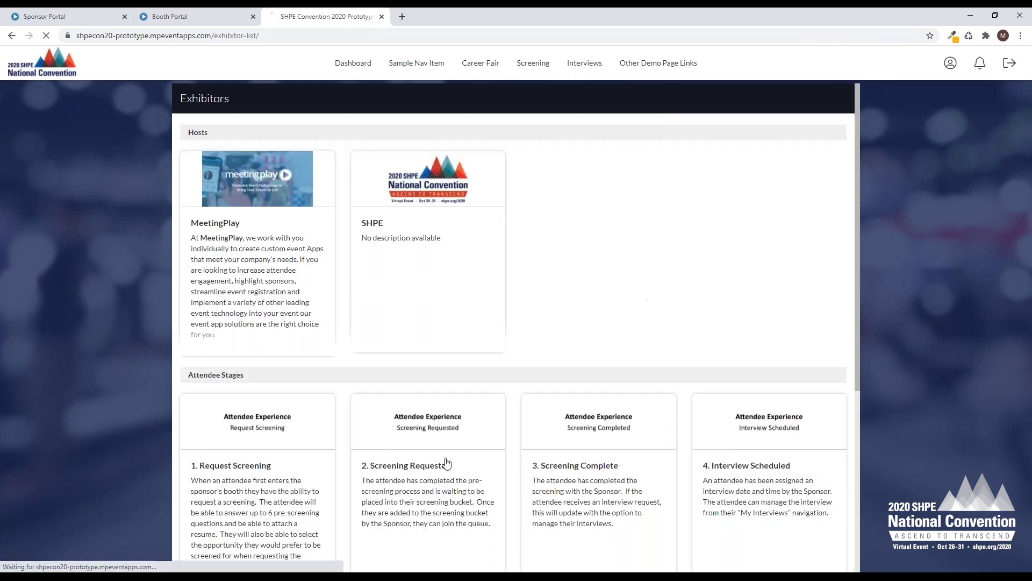
{"action": "left_click", "coordinate": [445, 463]}
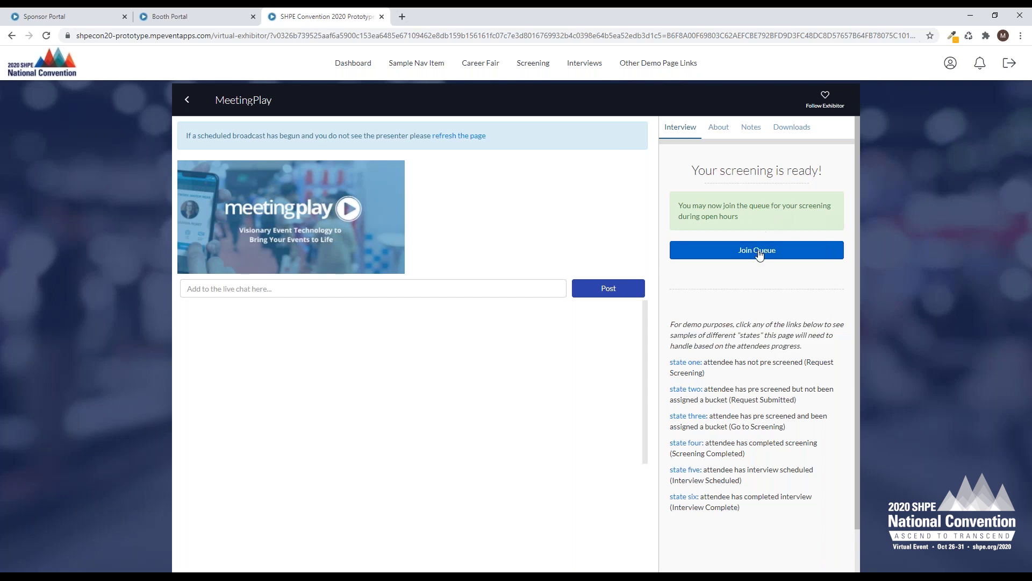
Join the booth's screening queue to bring up the video and audio hardware test.
{"action": "left_click", "coordinate": [704, 250]}
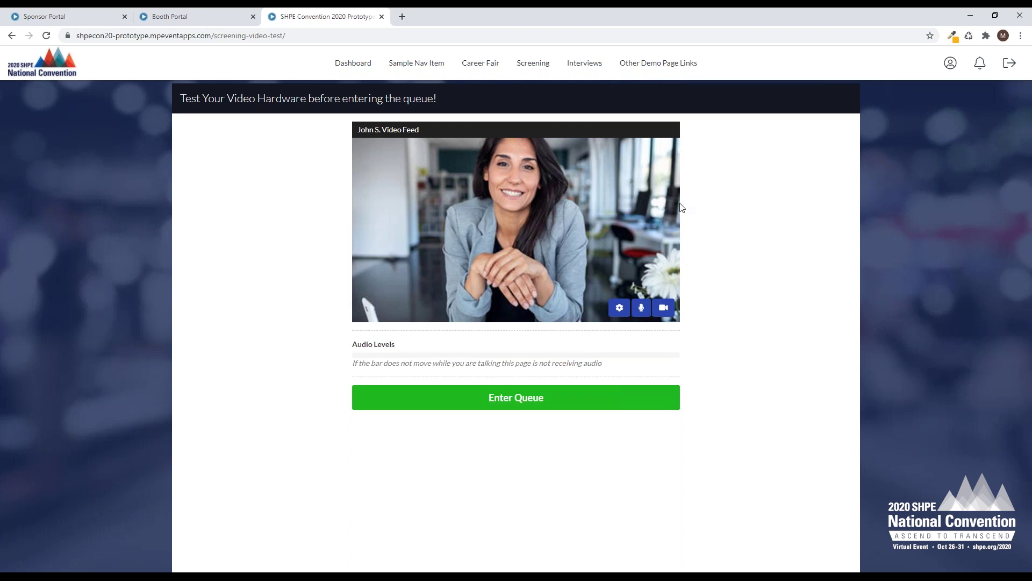
Enter the Front End Development screening queue, landing at position 21.
{"action": "left_click", "coordinate": [512, 408]}
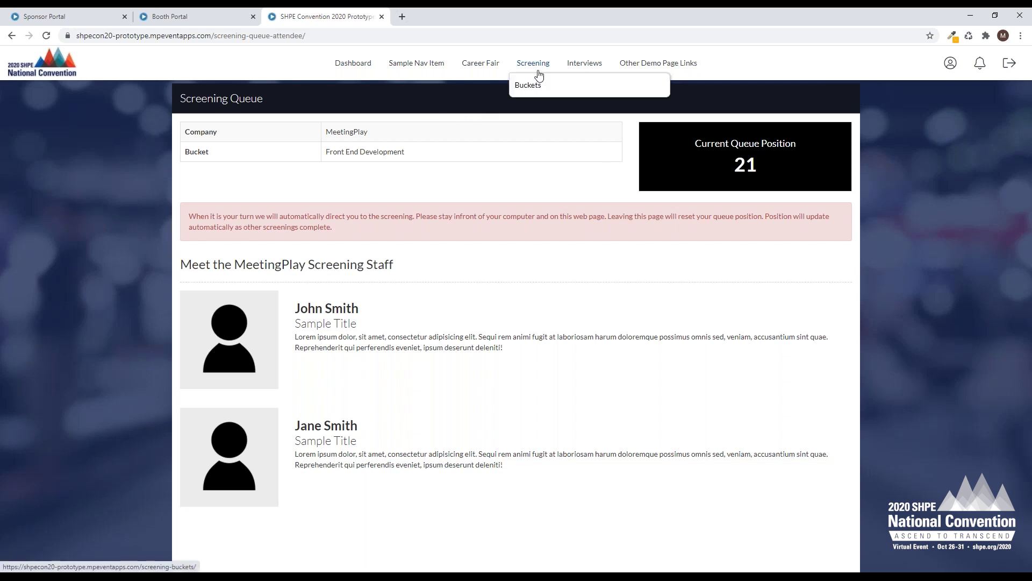
{"action": "mouse_move", "coordinate": [643, 74]}
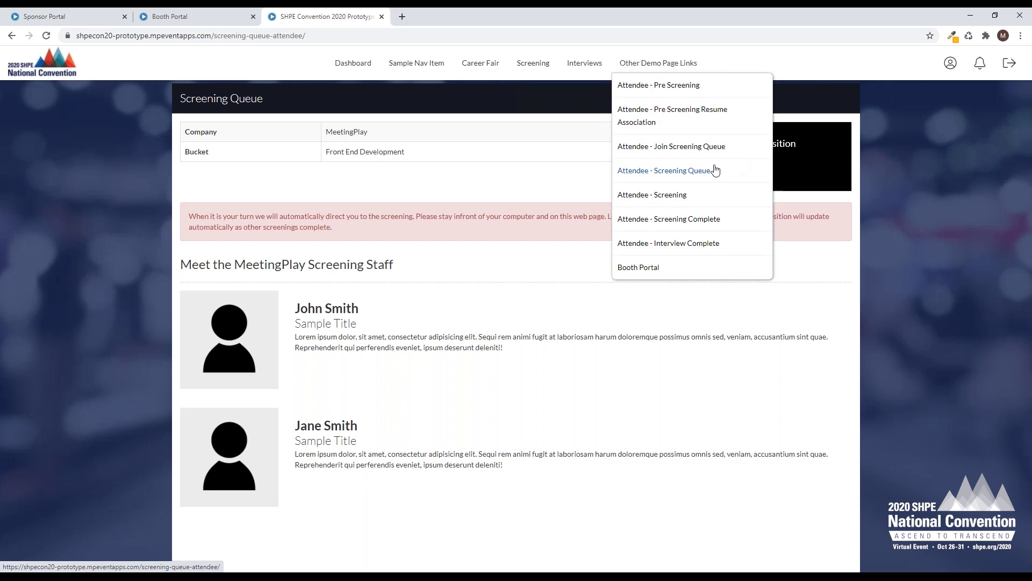
Open the Attendee - Screening demo page and try posting an empty live chat message.
{"action": "left_click", "coordinate": [704, 201]}
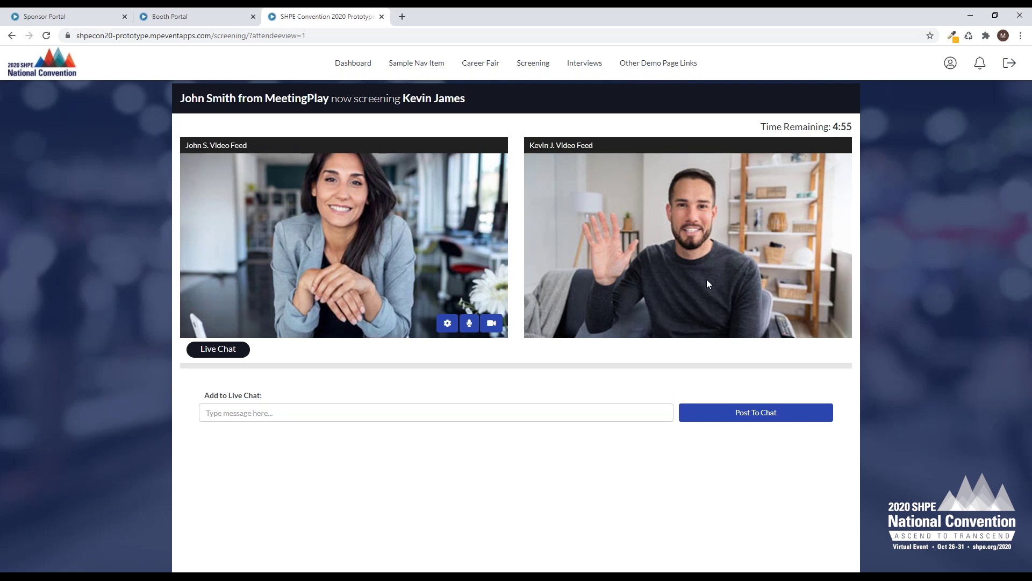
{"action": "left_click", "coordinate": [562, 417]}
{"action": "key", "text": "Return"}
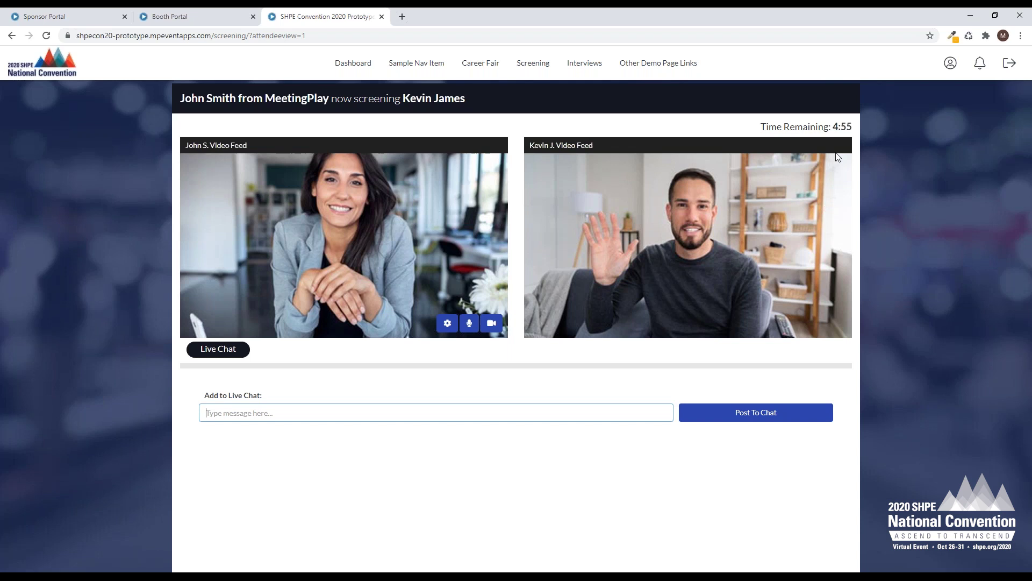
{"action": "mouse_move", "coordinate": [639, 77]}
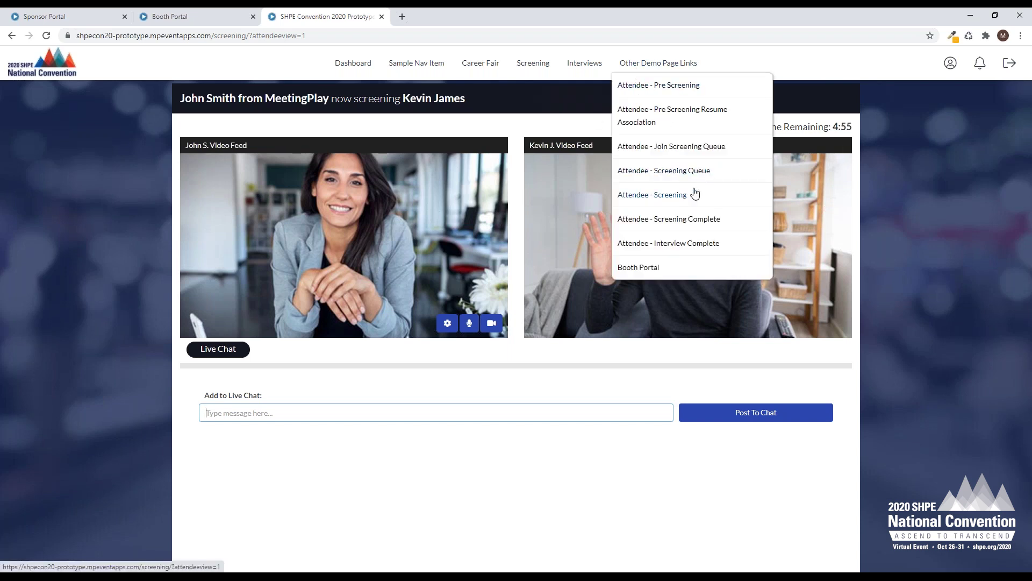
Jump to Screening Complete, view its 'Thank you for screening at our booth!' booth, then return to Exhibitors.
{"action": "left_click", "coordinate": [734, 225]}
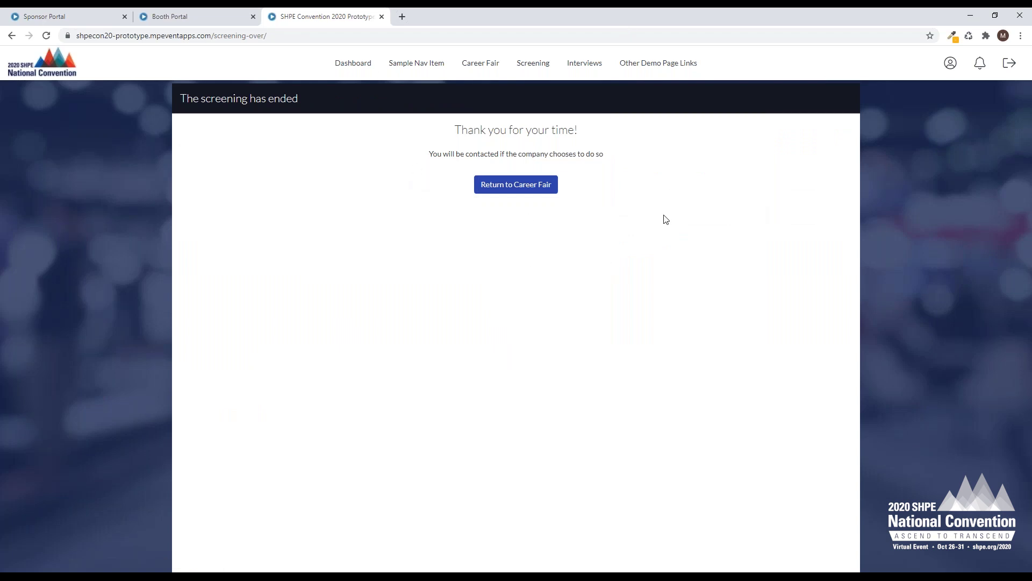
{"action": "left_click", "coordinate": [496, 193]}
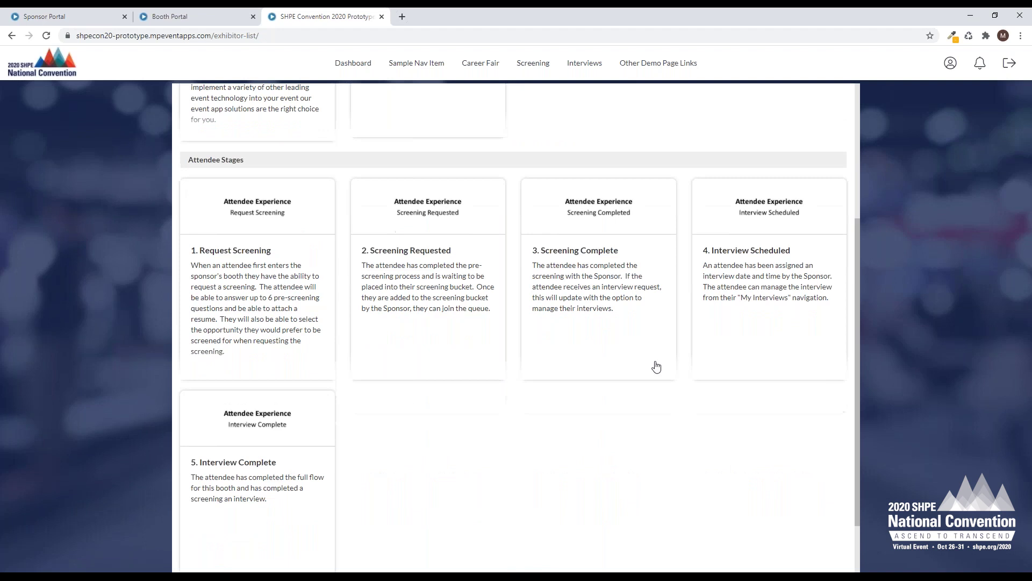
{"action": "left_click", "coordinate": [594, 294]}
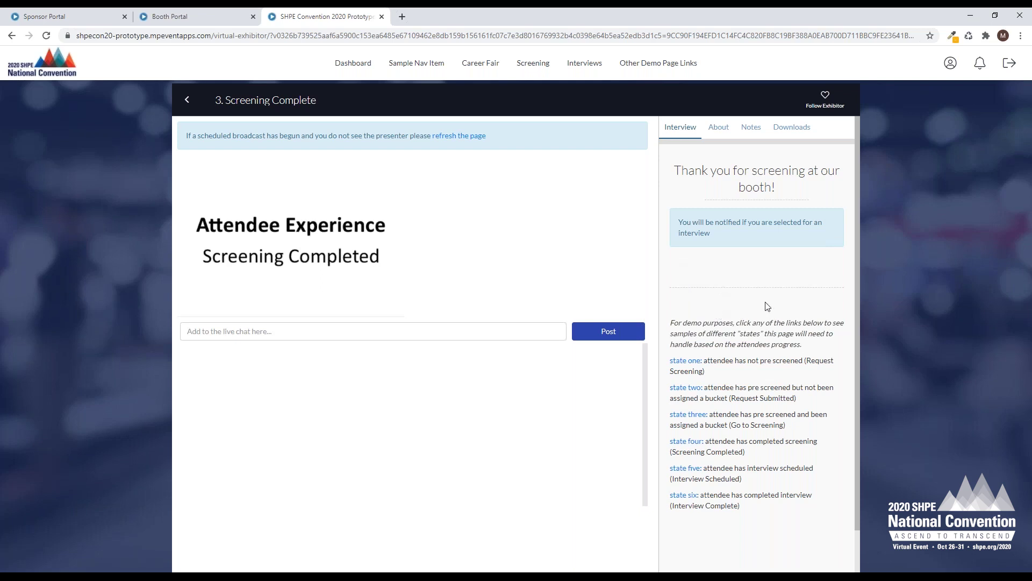
{"action": "left_click", "coordinate": [188, 100]}
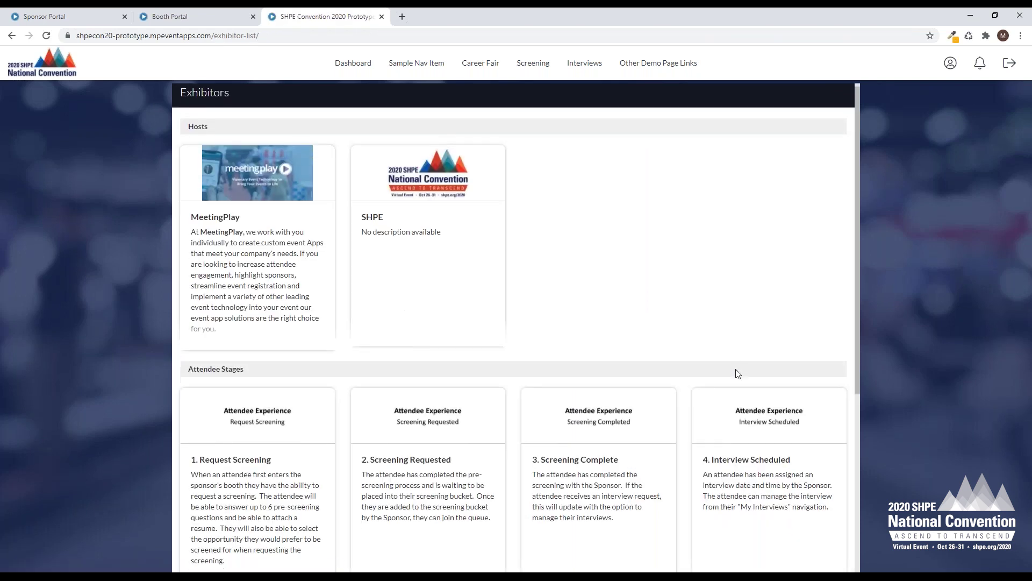
View the Interview Scheduled booth (Thursday October 2nd, 10:30 am), then open the attendee's interview schedule.
{"action": "scroll", "coordinate": [792, 413], "scroll_direction": "down", "scroll_amount": 2}
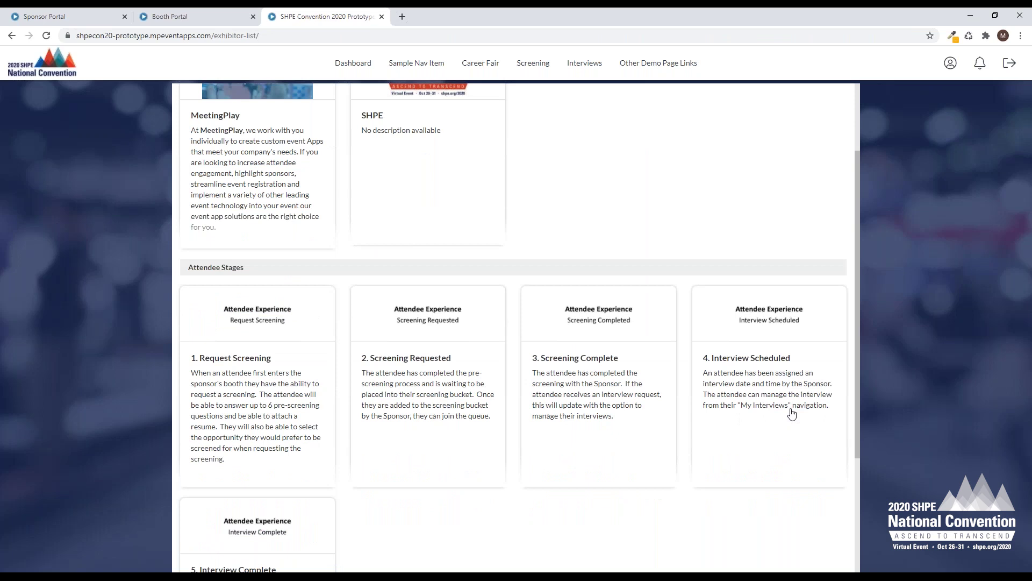
{"action": "left_click", "coordinate": [791, 413]}
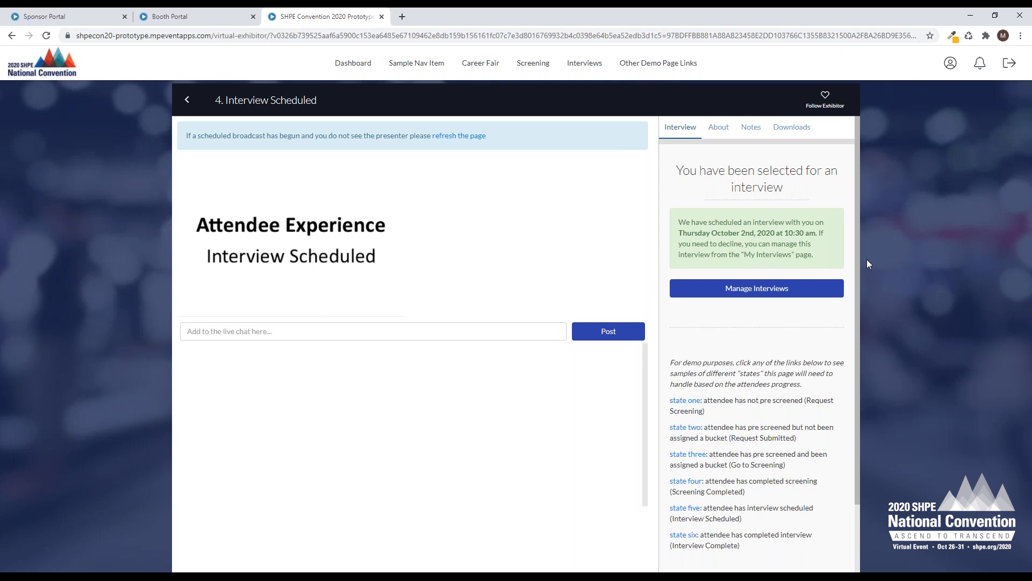
{"action": "mouse_move", "coordinate": [573, 69]}
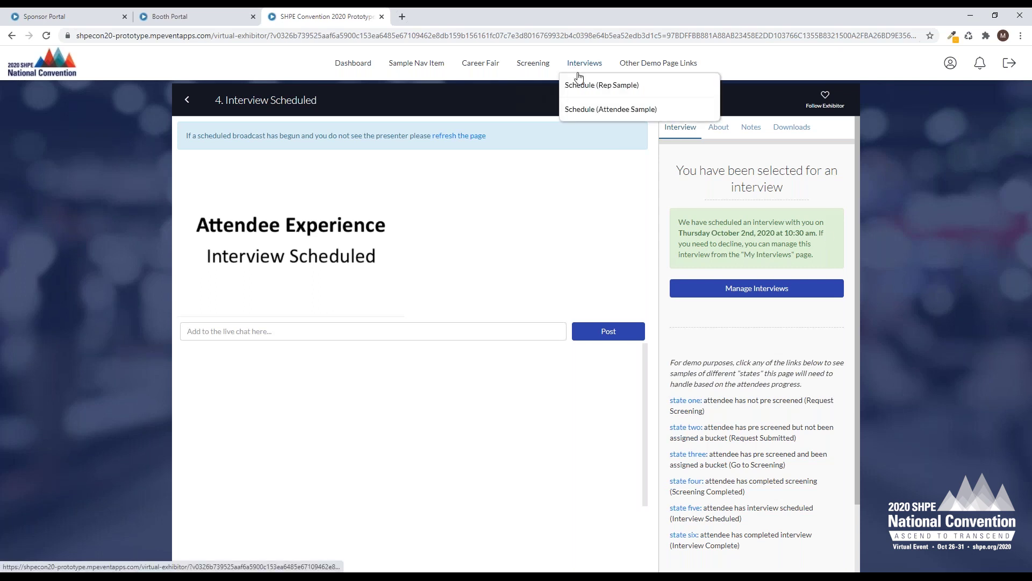
{"action": "left_click", "coordinate": [585, 111]}
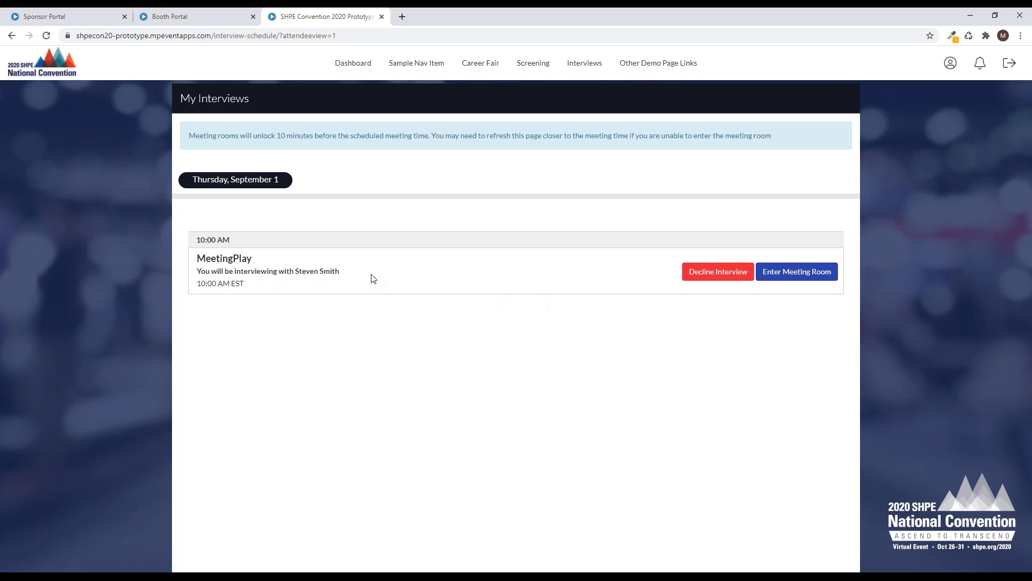
Open the decline prompt for the 10:00 AM MeetingPlay interview, then dismiss it without declining.
{"action": "left_click", "coordinate": [728, 277]}
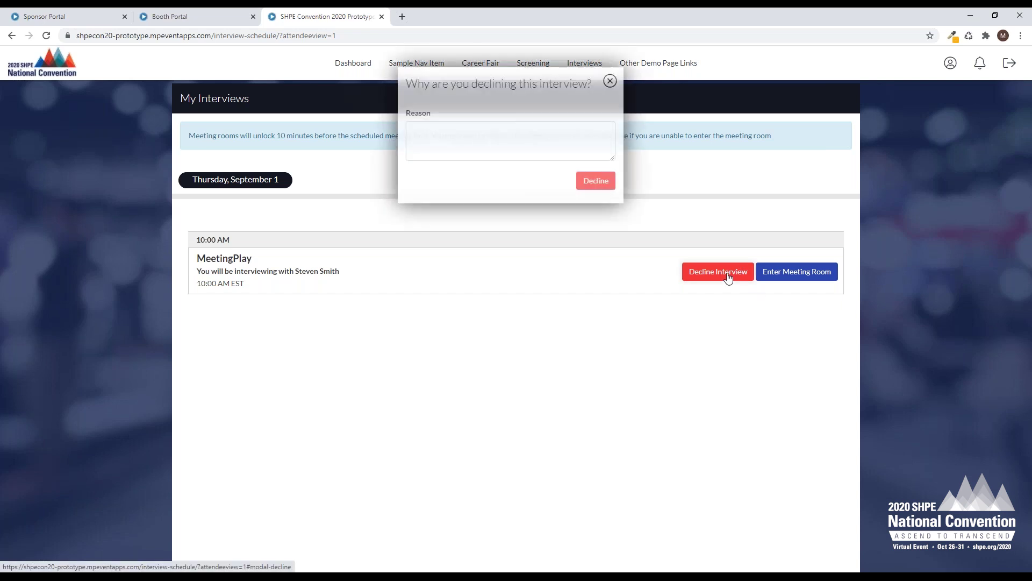
{"action": "left_click", "coordinate": [462, 137]}
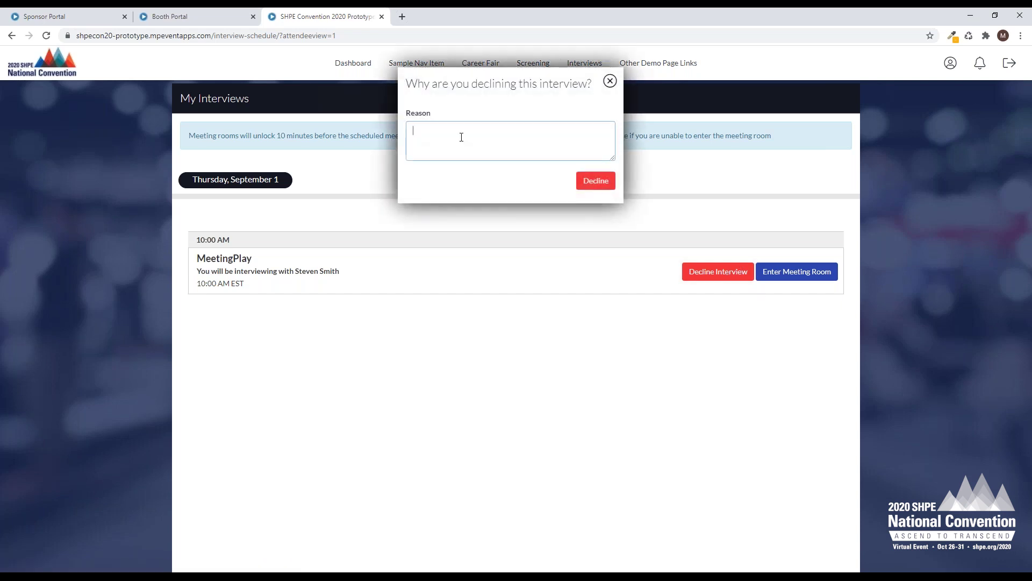
{"action": "left_click", "coordinate": [610, 81]}
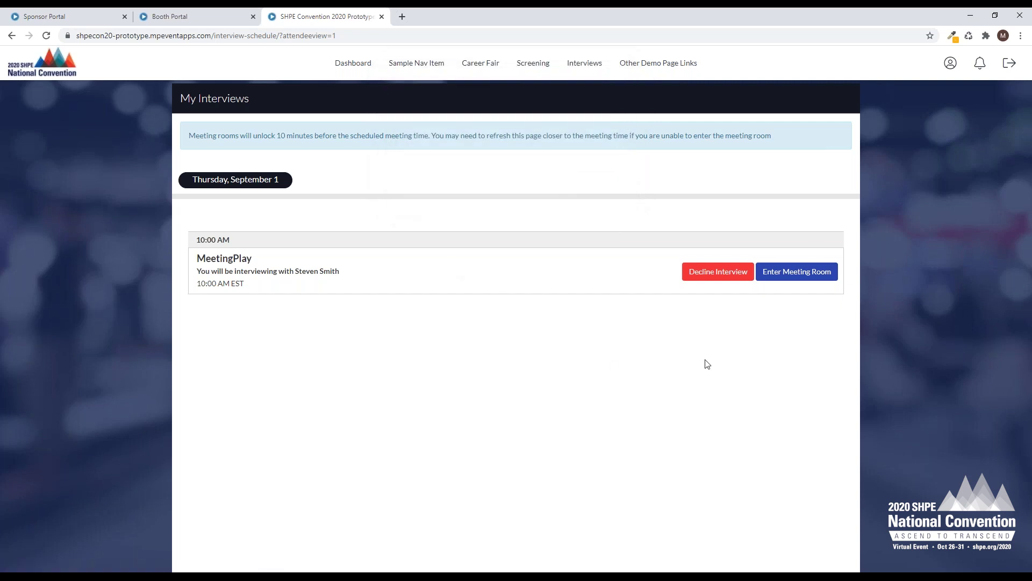
Enter the interview meeting room and check the time remaining and live chat box.
{"action": "left_click", "coordinate": [798, 278]}
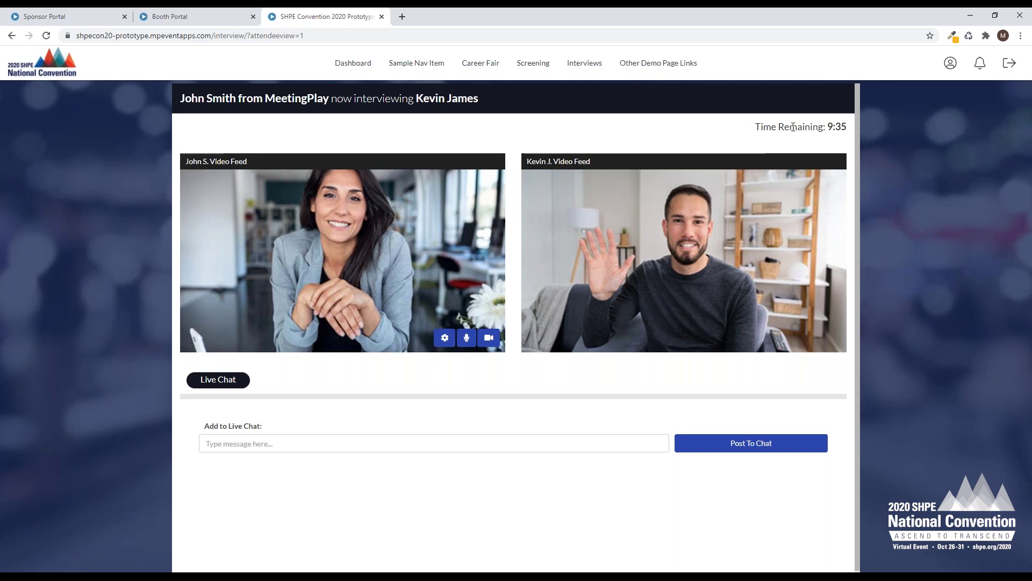
{"action": "left_click_drag", "start_coordinate": [797, 126], "coordinate": [838, 148]}
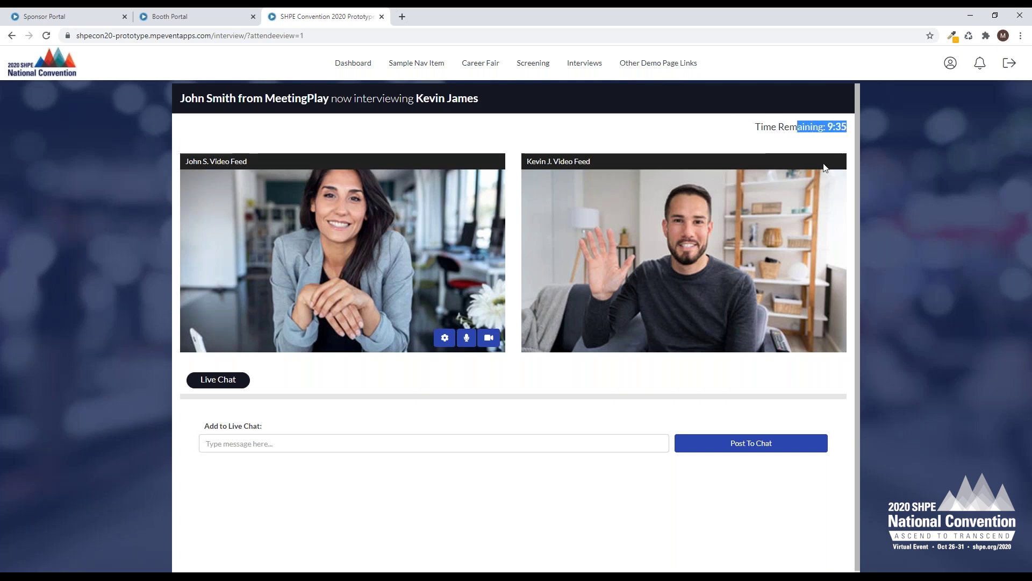
{"action": "left_click", "coordinate": [794, 149]}
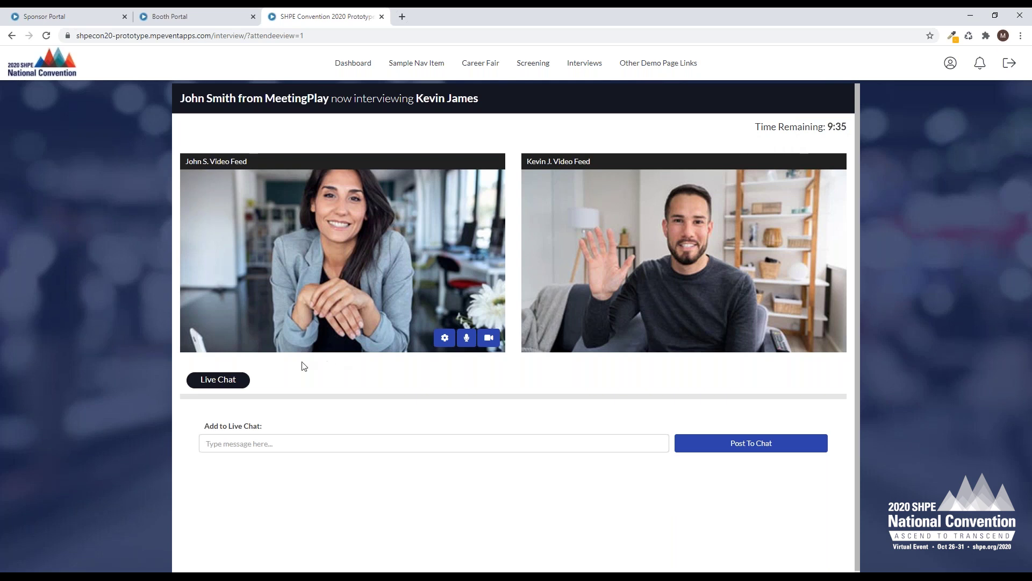
{"action": "left_click", "coordinate": [362, 443]}
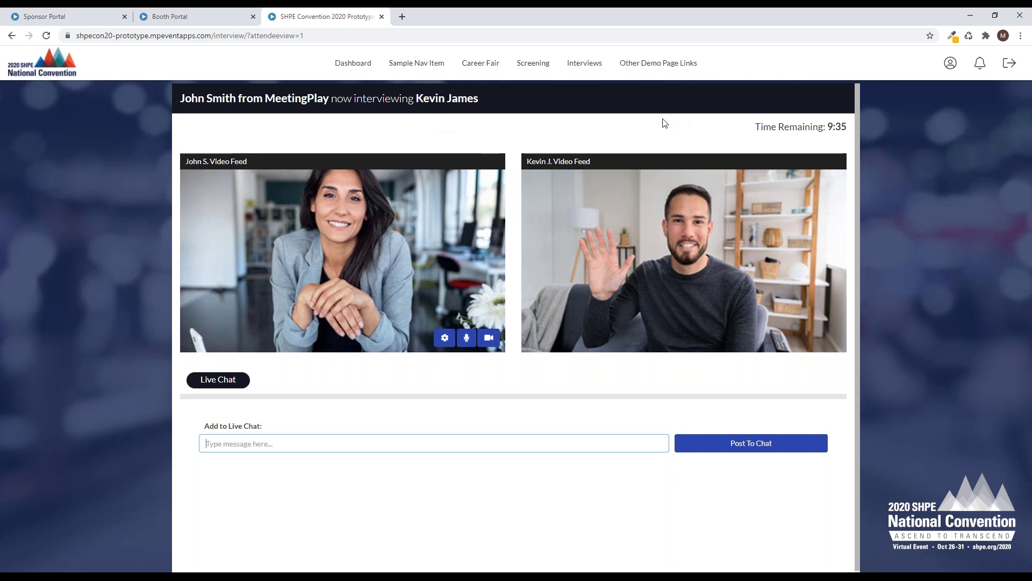
Go to the Attendee - Interview Complete page, then return to My Interviews.
{"action": "left_click", "coordinate": [674, 65]}
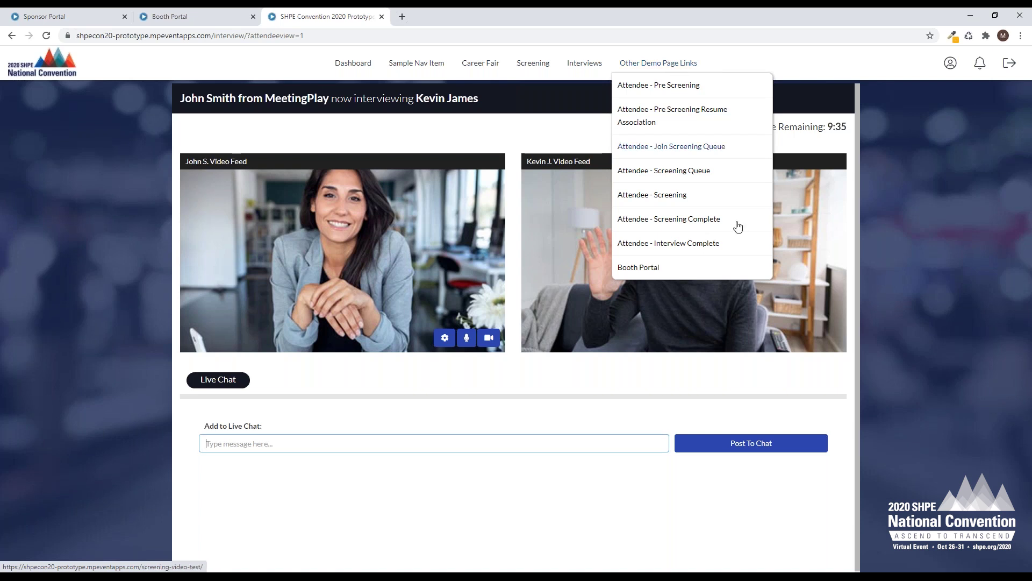
{"action": "left_click", "coordinate": [730, 254]}
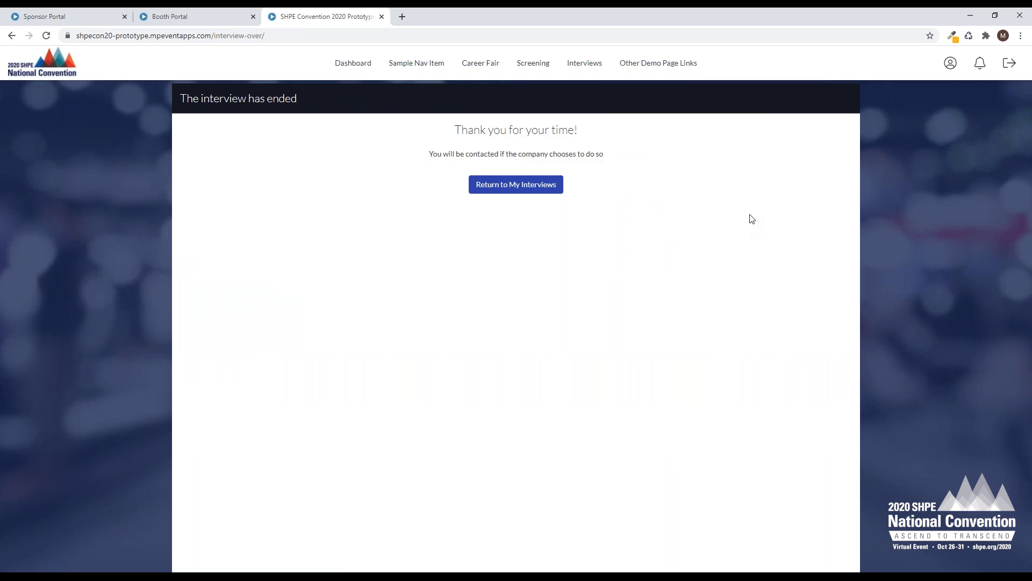
{"action": "left_click", "coordinate": [502, 193]}
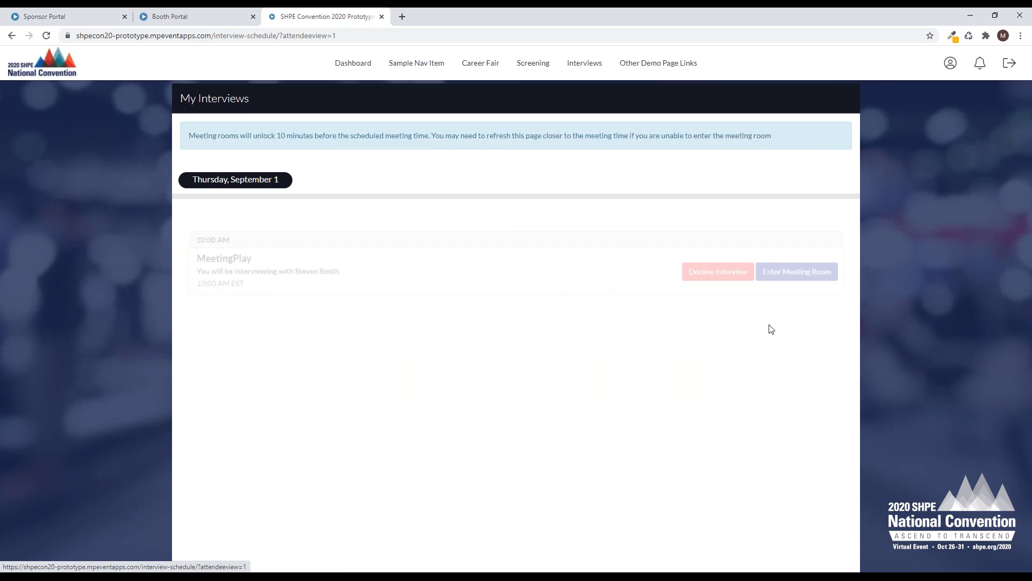